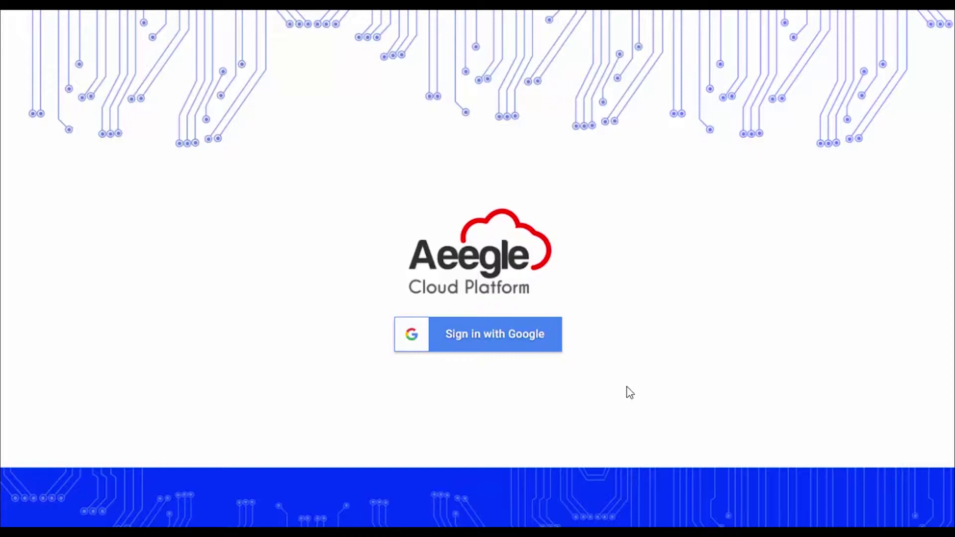
- Sign in with Google using the demo account's e-mail and password to reach the Gmail inbox
click(535, 351)
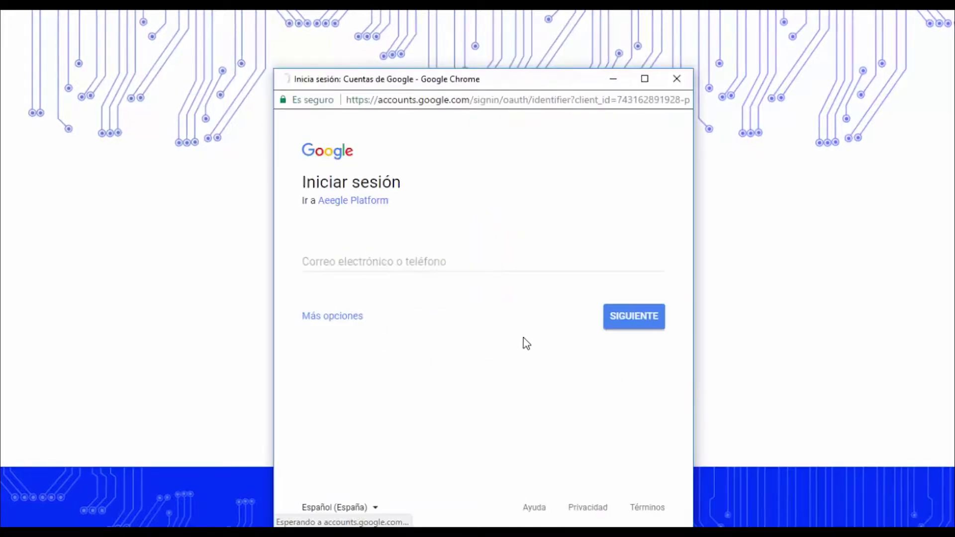
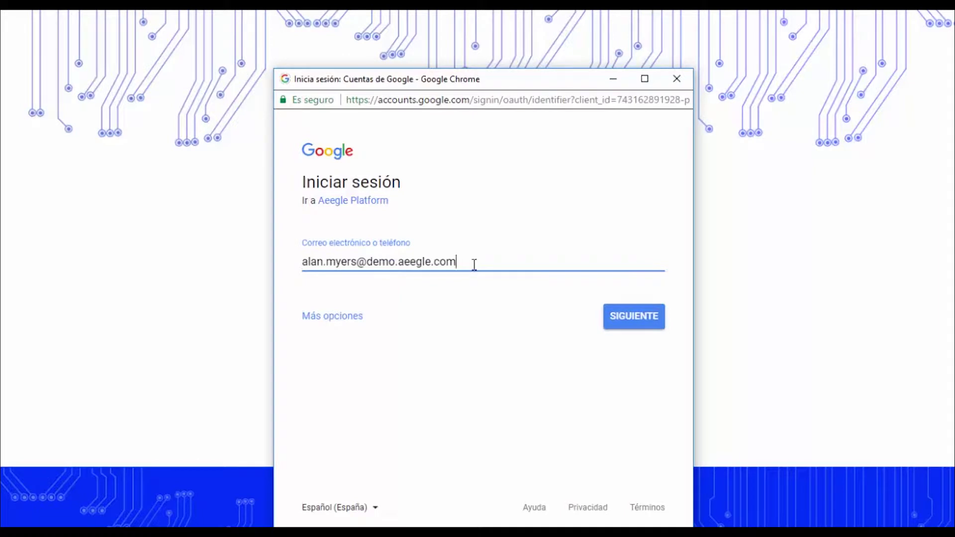
click(625, 326)
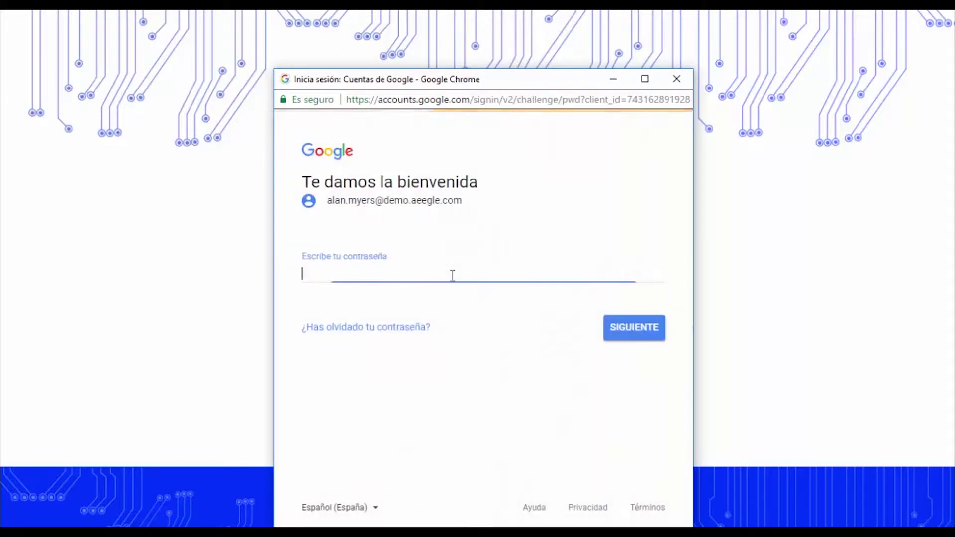
text(••••••••)
key(Return)
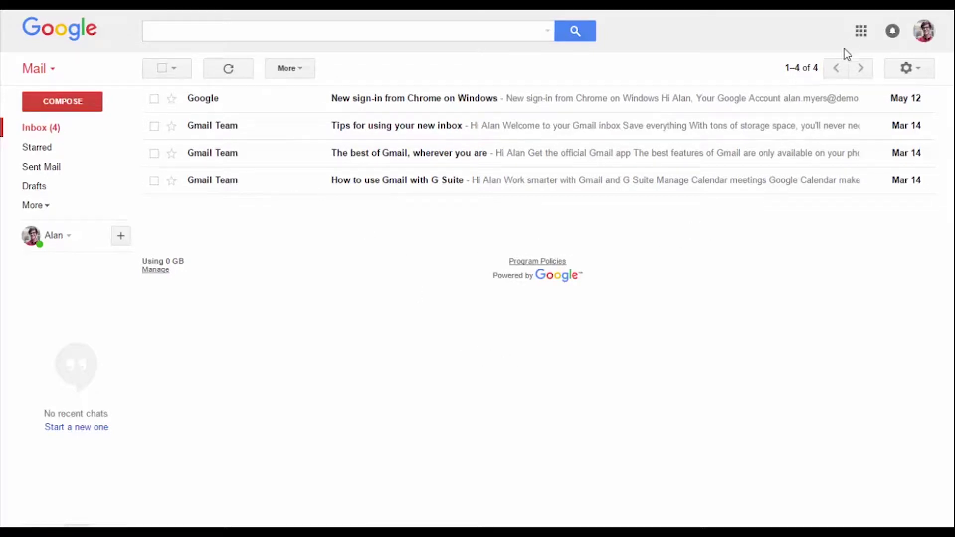
- Launch Aeegle Cloud Platform from the Google apps grid
click(860, 32)
scroll(864, 298, down, 10)
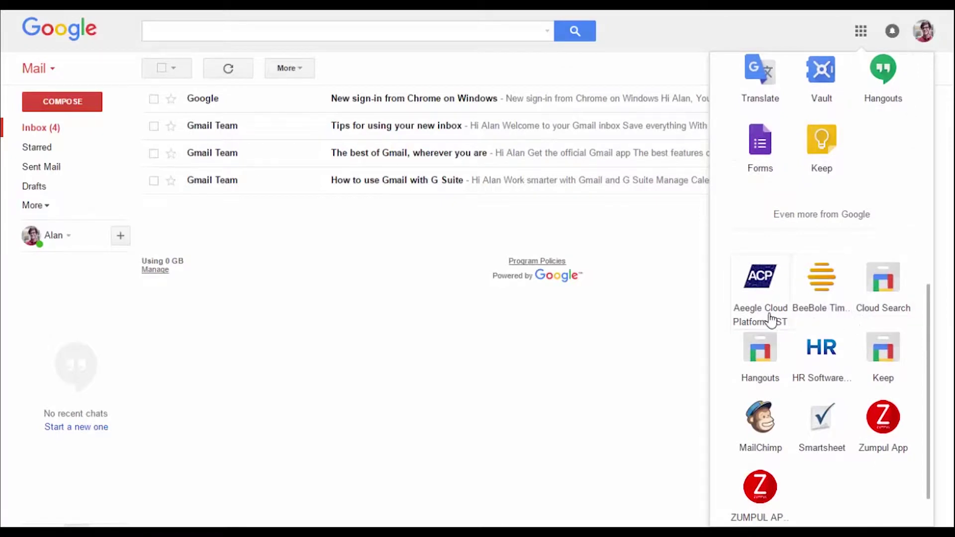
click(758, 286)
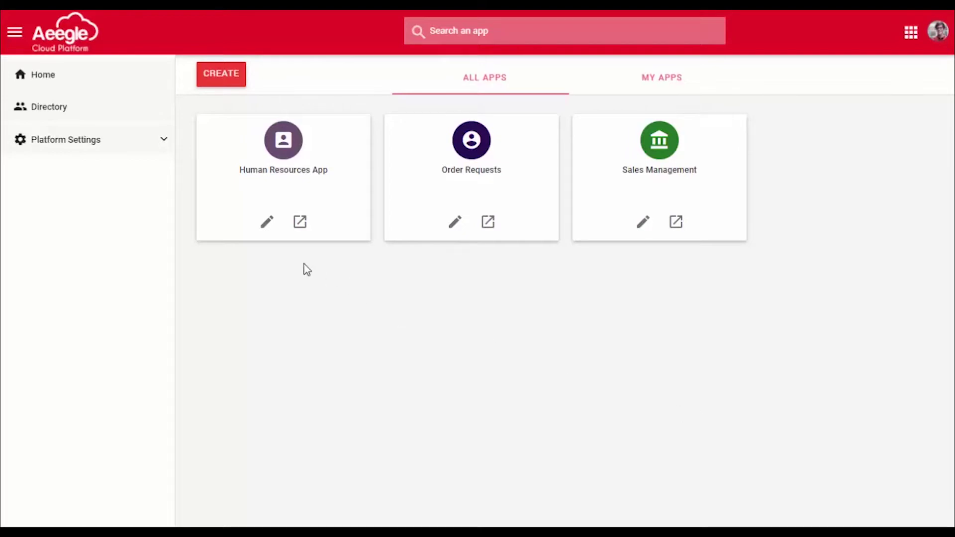
- Edit the Human Resources App and show its Users page with the two existing users
click(269, 228)
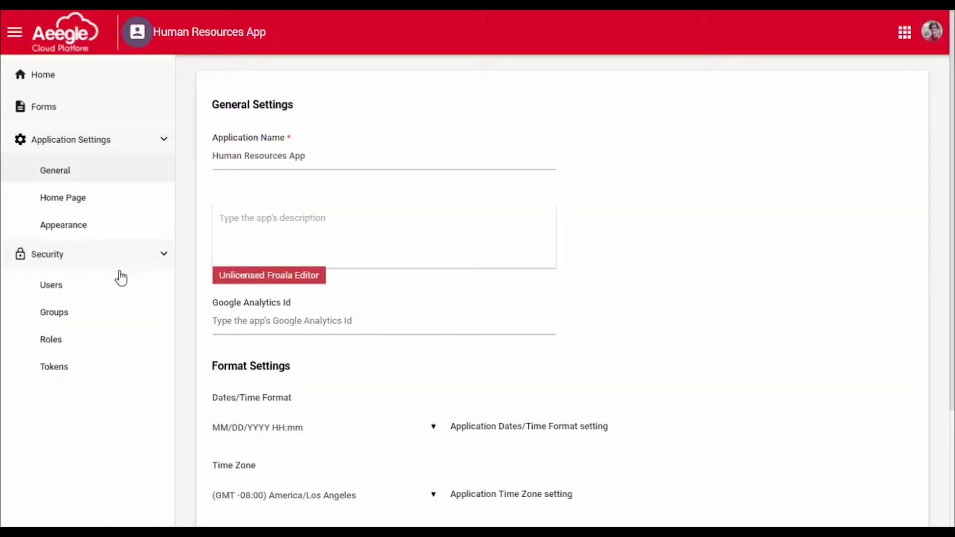
click(102, 293)
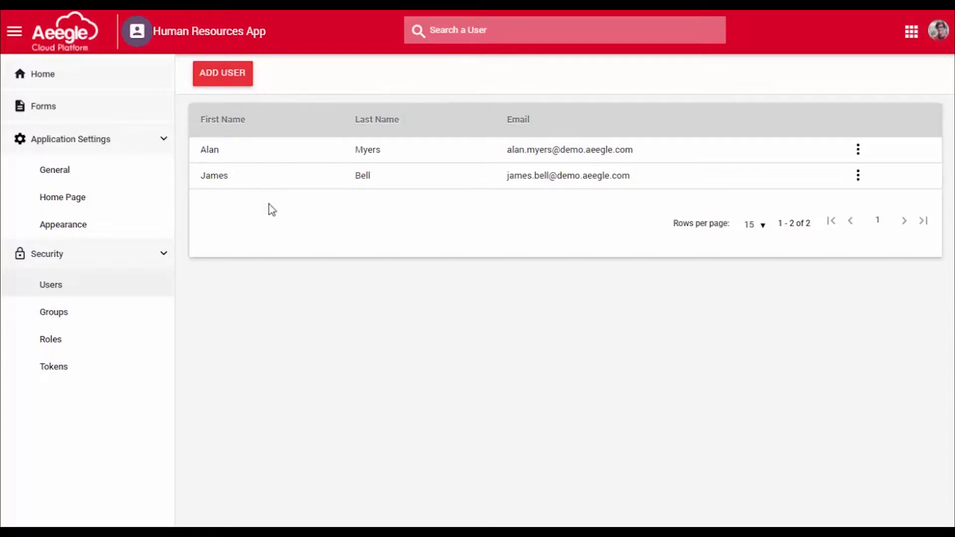
- Add a first person, found by searching the directory, as a new app user
click(231, 89)
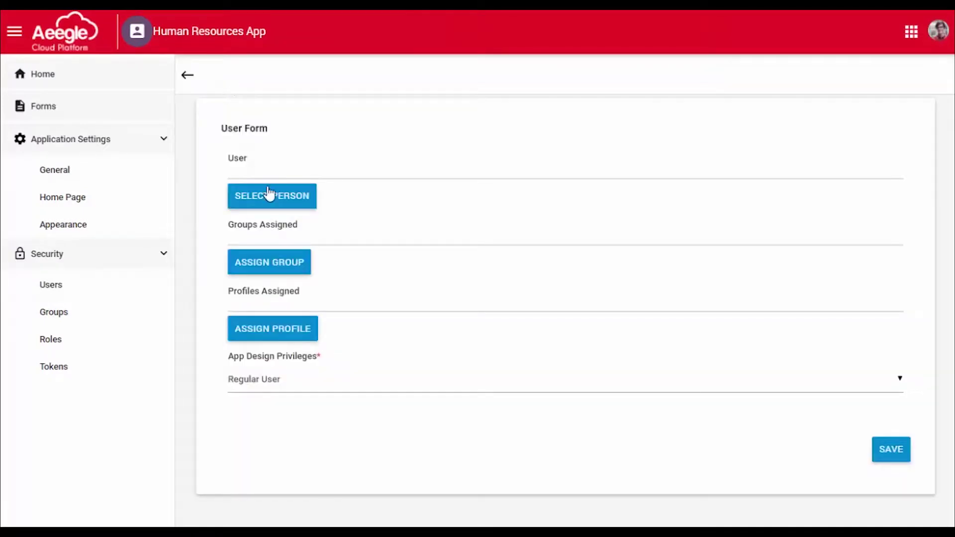
click(286, 201)
click(342, 124)
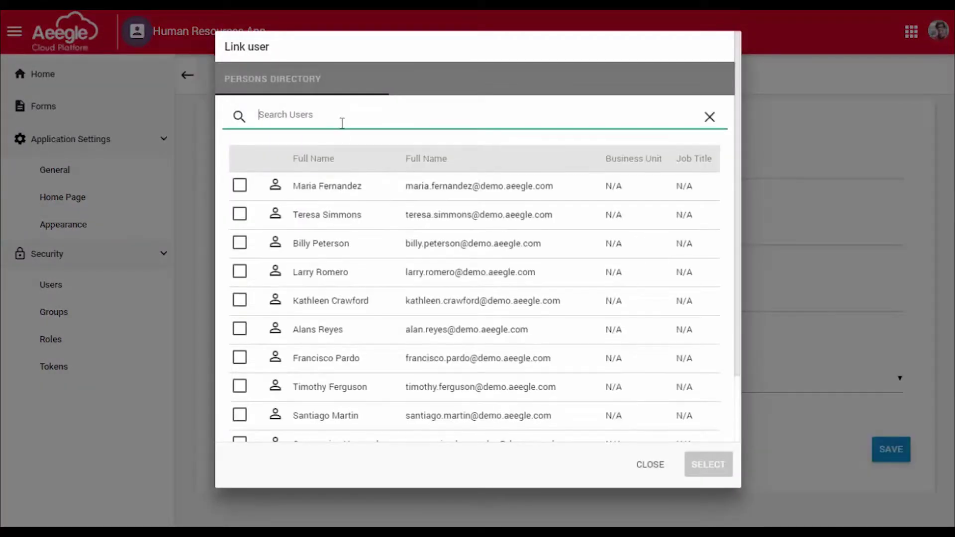
text(james)
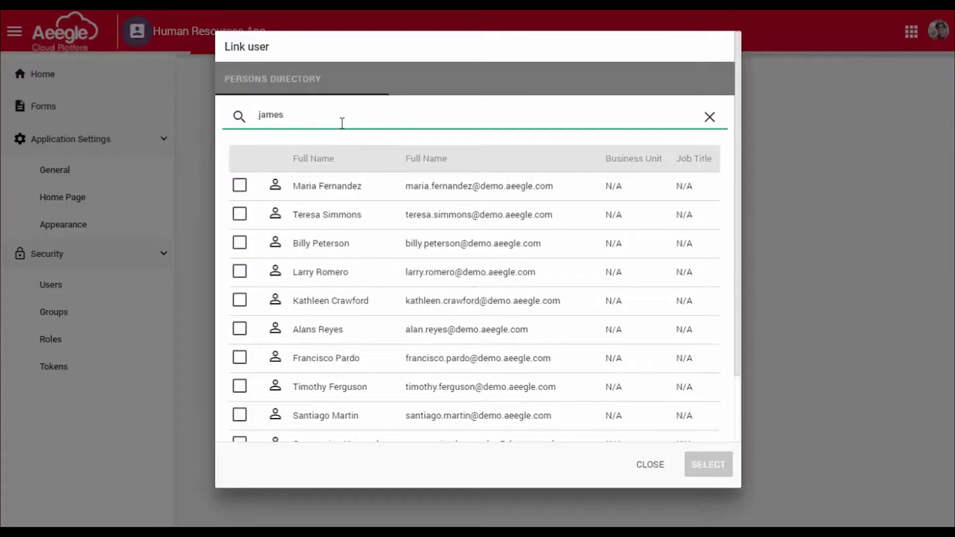
click(239, 300)
click(712, 467)
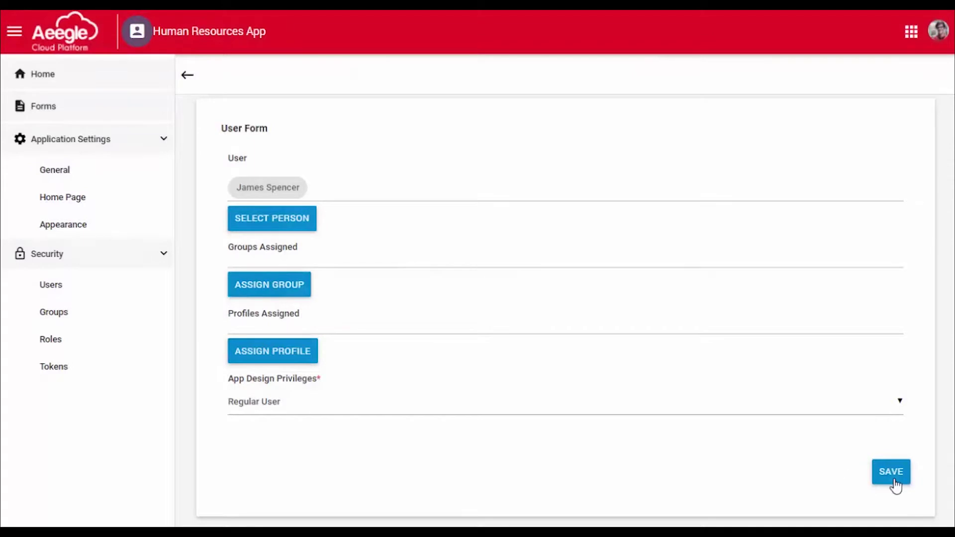
click(892, 478)
- Add a second directory person as another app user, making four users
click(216, 77)
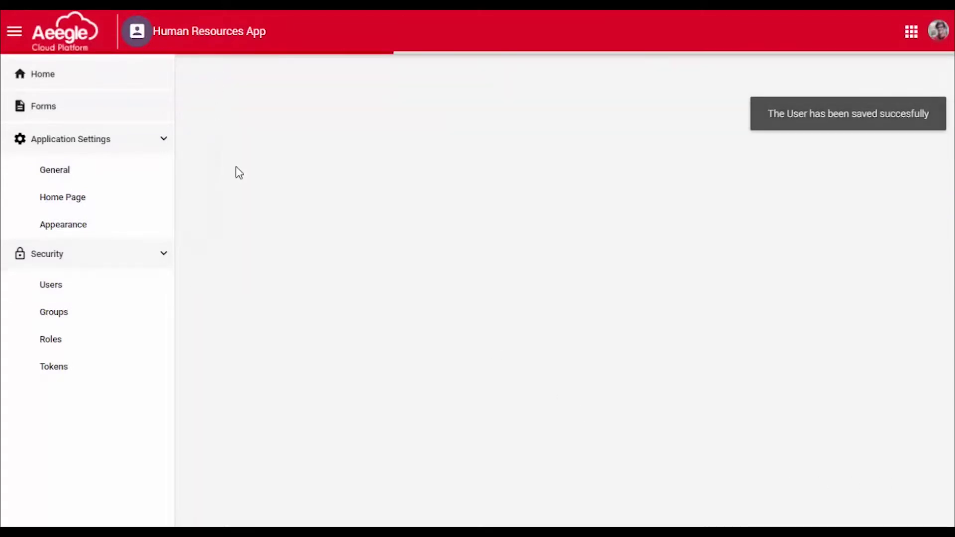
click(292, 199)
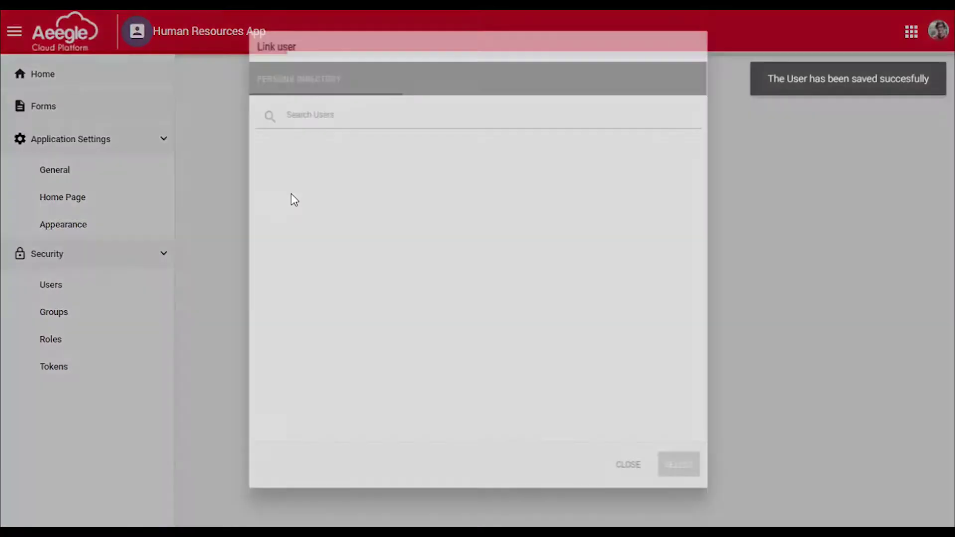
click(300, 117)
text(adam)
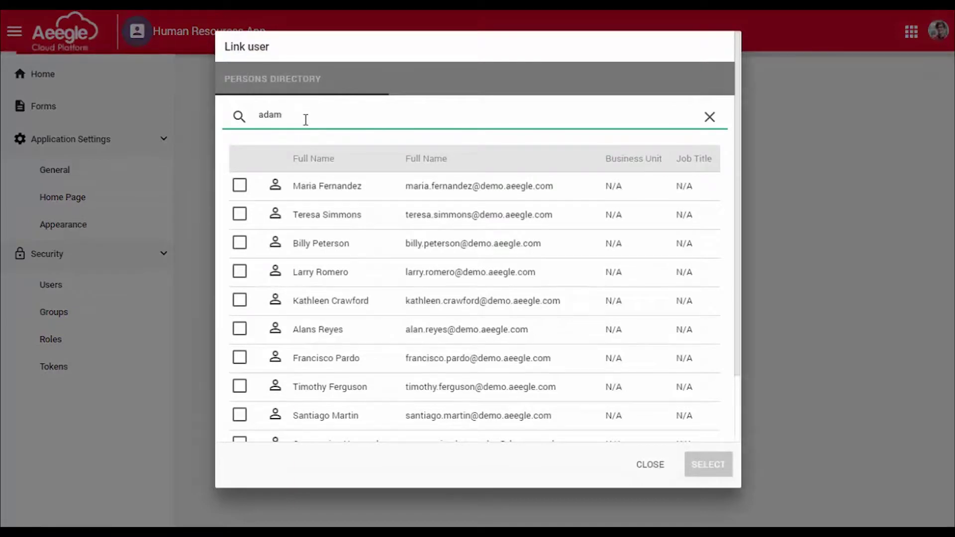
click(239, 272)
click(708, 464)
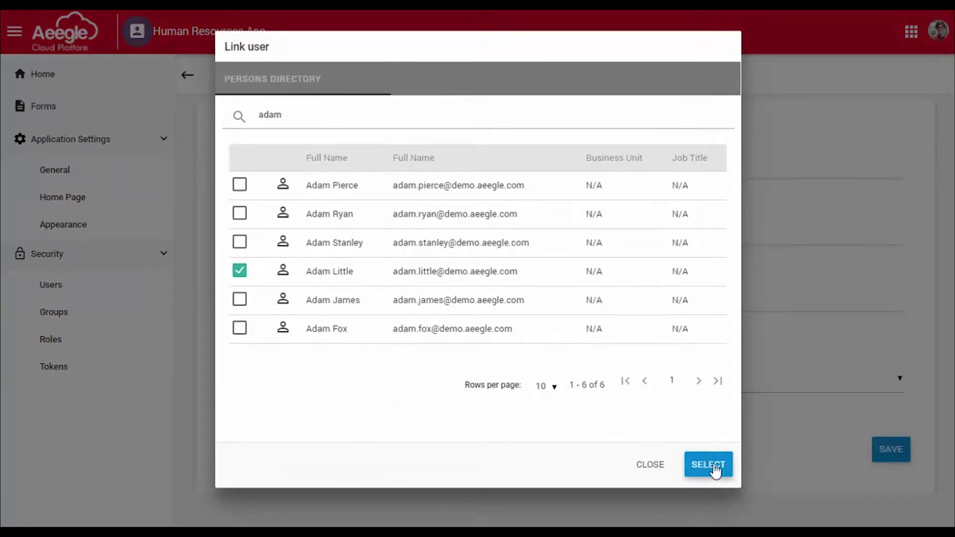
click(891, 472)
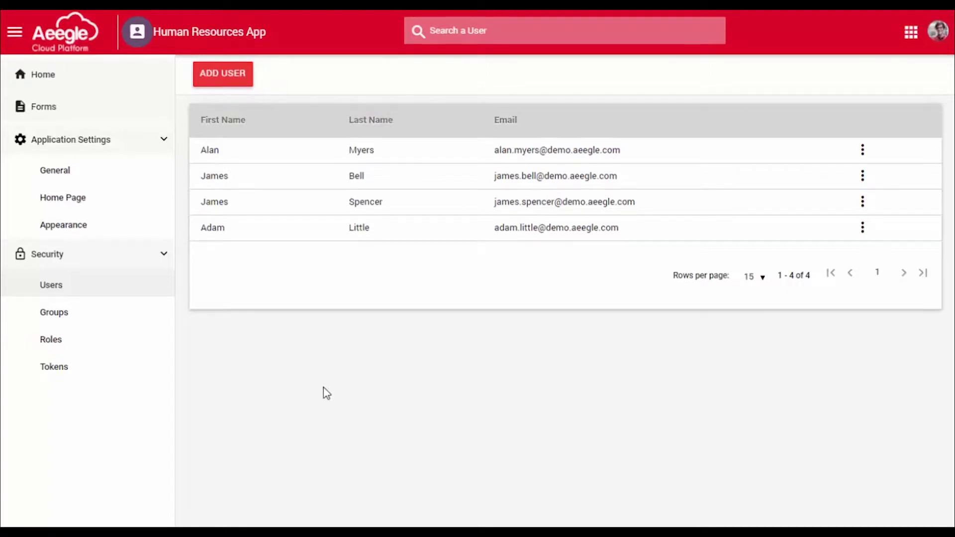
- Look over the Groups and Roles pages, then list the forms: Leave request, Employess, Departments
click(116, 321)
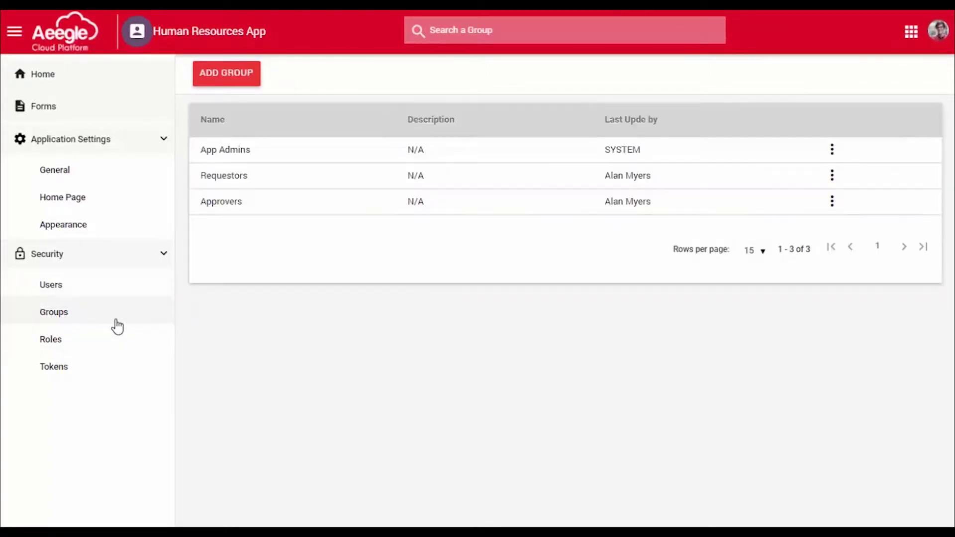
drag(155, 31, 278, 34)
click(277, 34)
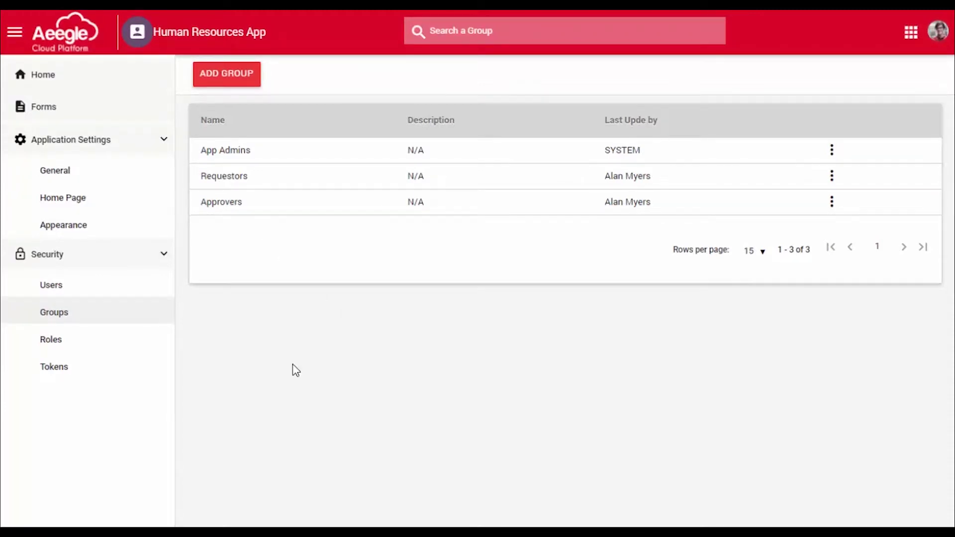
click(114, 347)
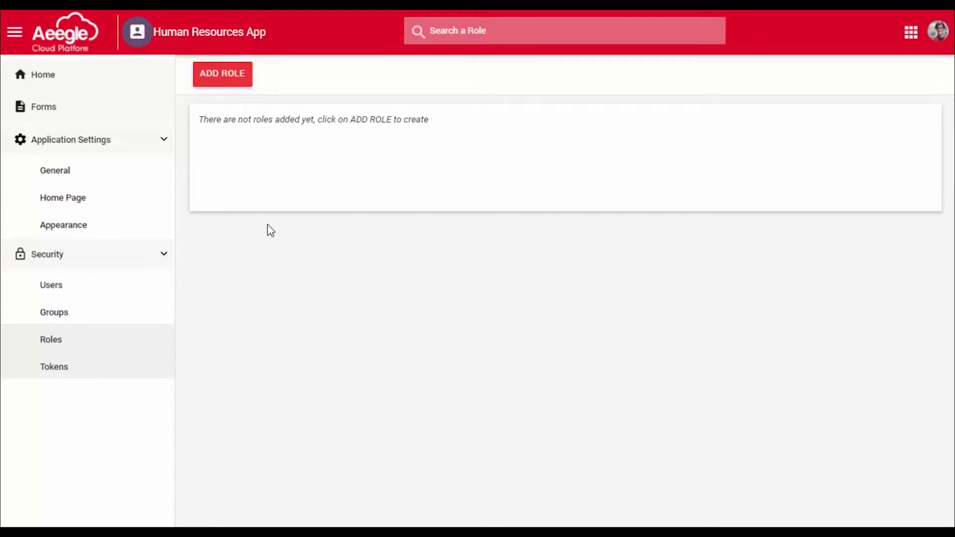
click(133, 119)
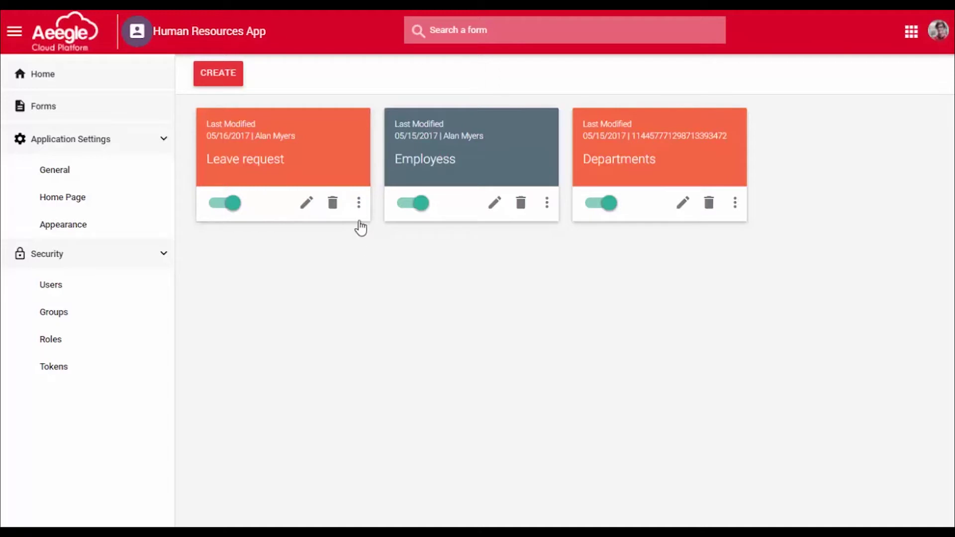
- Check Leave request permissions (only App Admins hold all four rights), then return to Forms
click(359, 207)
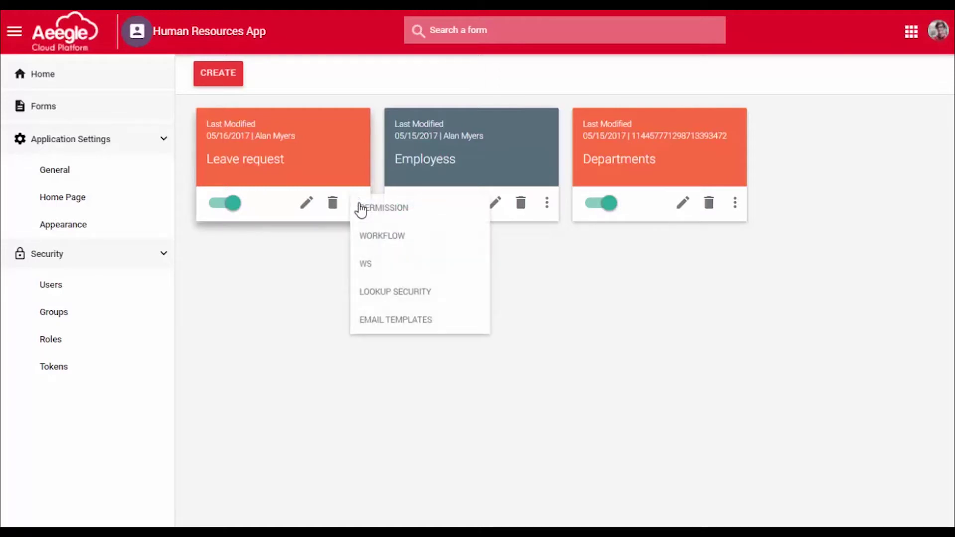
click(438, 213)
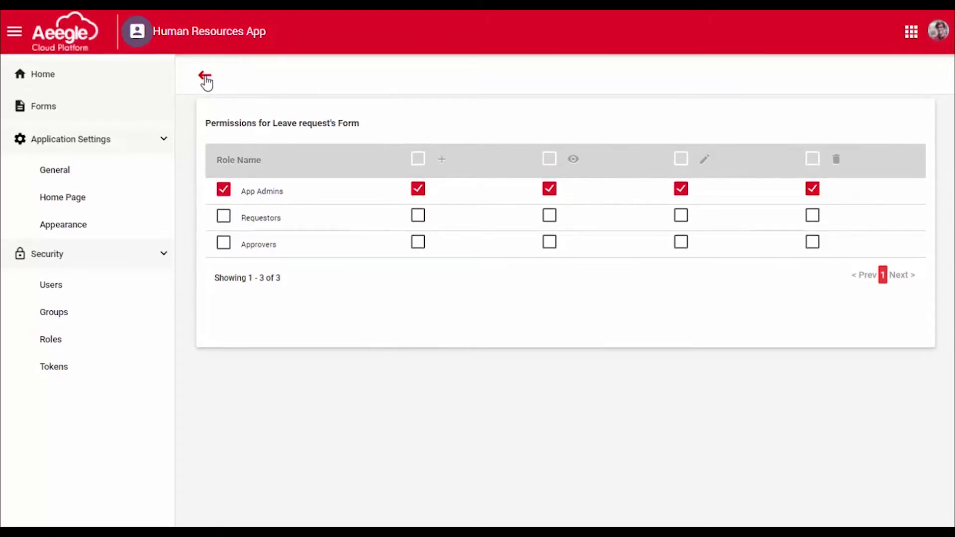
click(205, 79)
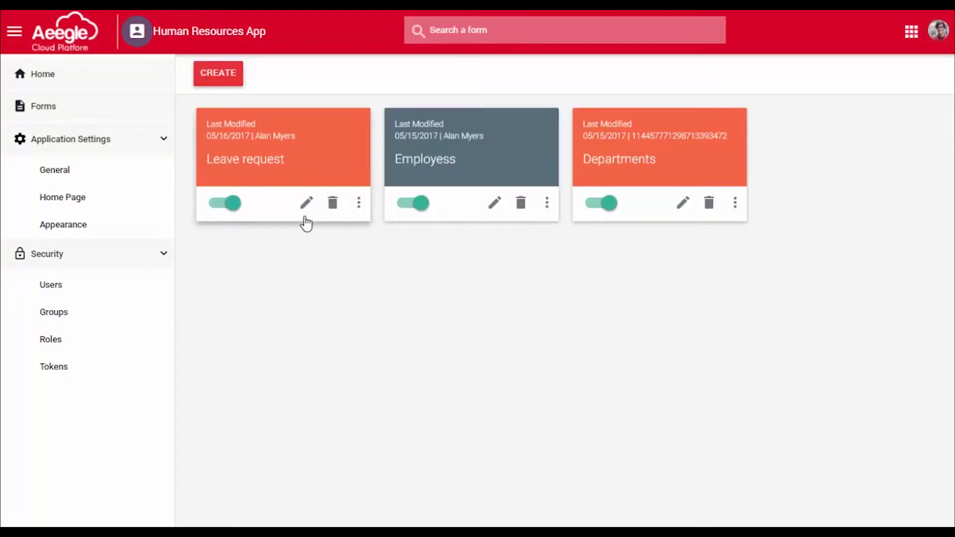
- Open the Leave request workflow and review its New, Submitted for approval, Approved and Rejected stages
click(359, 204)
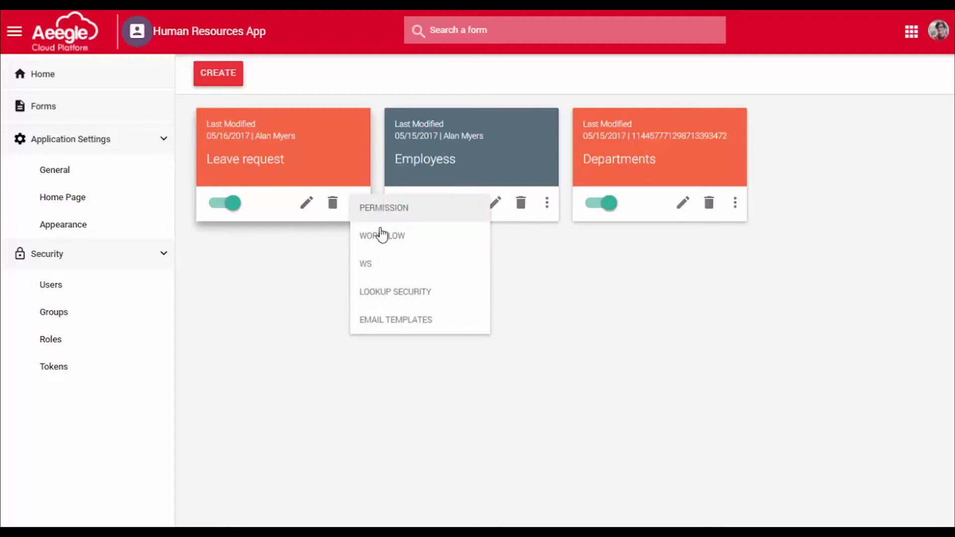
click(434, 241)
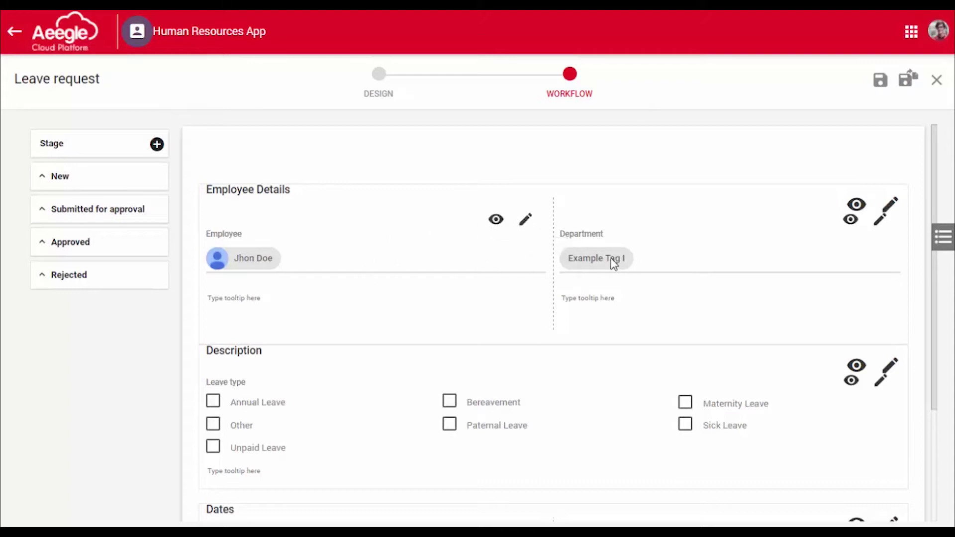
scroll(392, 419, down, 3)
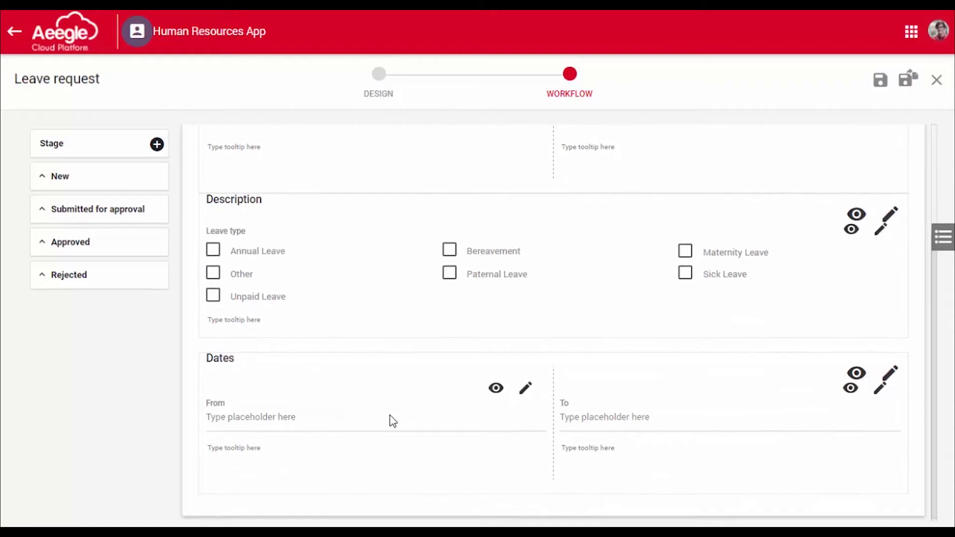
scroll(391, 421, up, 3)
scroll(392, 420, down, 3)
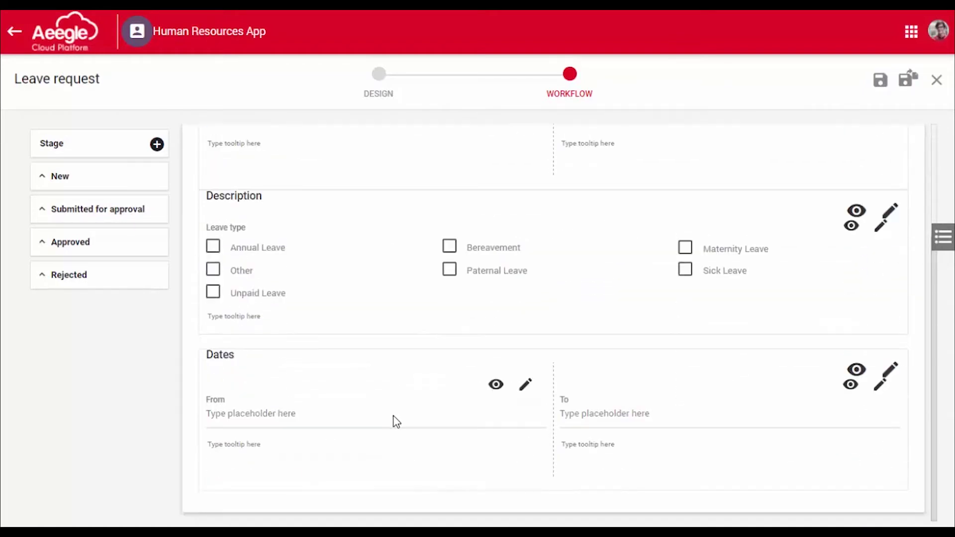
scroll(693, 423, up, 3)
scroll(688, 419, down, 3)
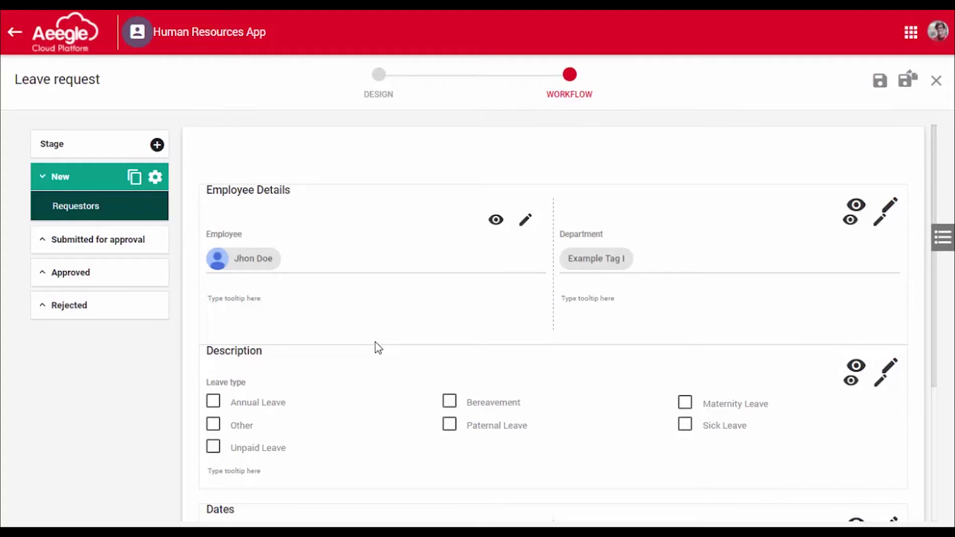
scroll(375, 342, down, 4)
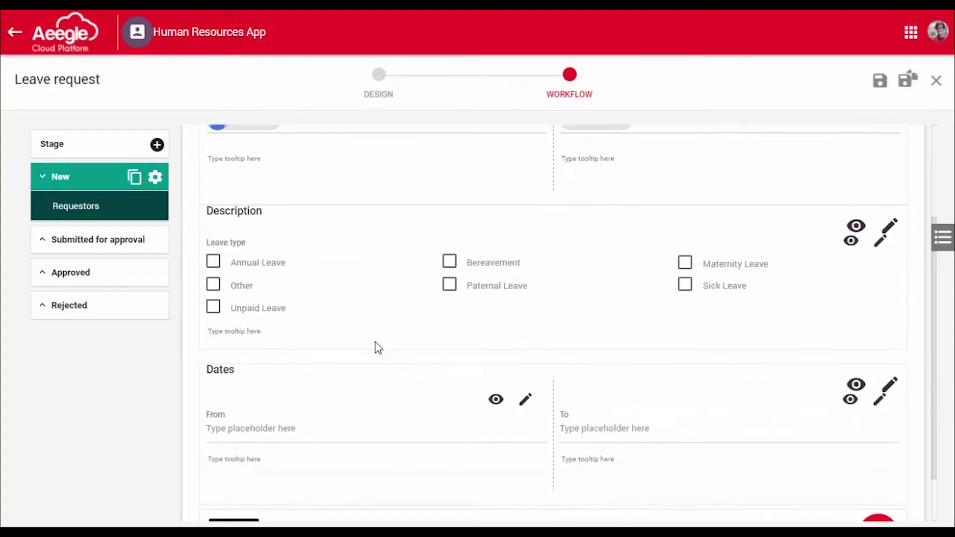
click(246, 472)
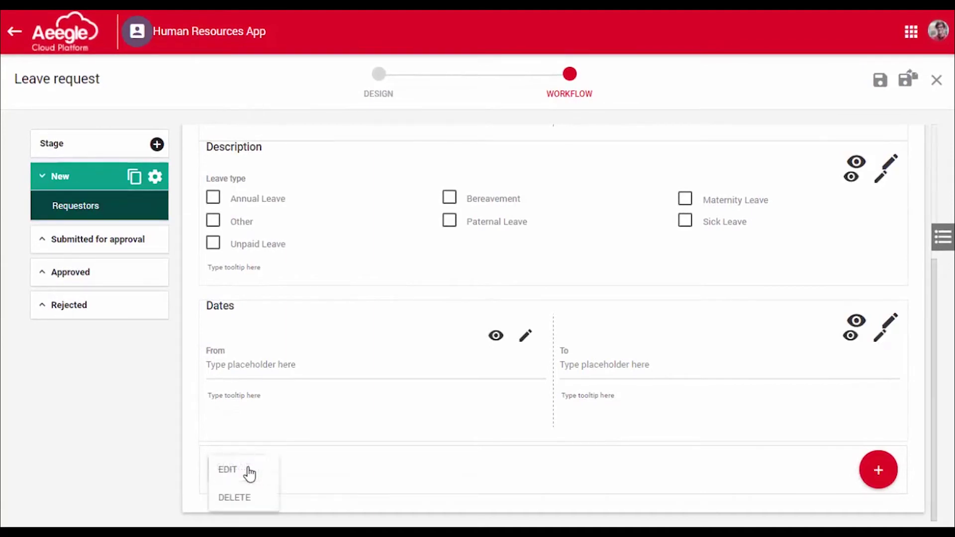
click(120, 445)
click(238, 477)
click(331, 477)
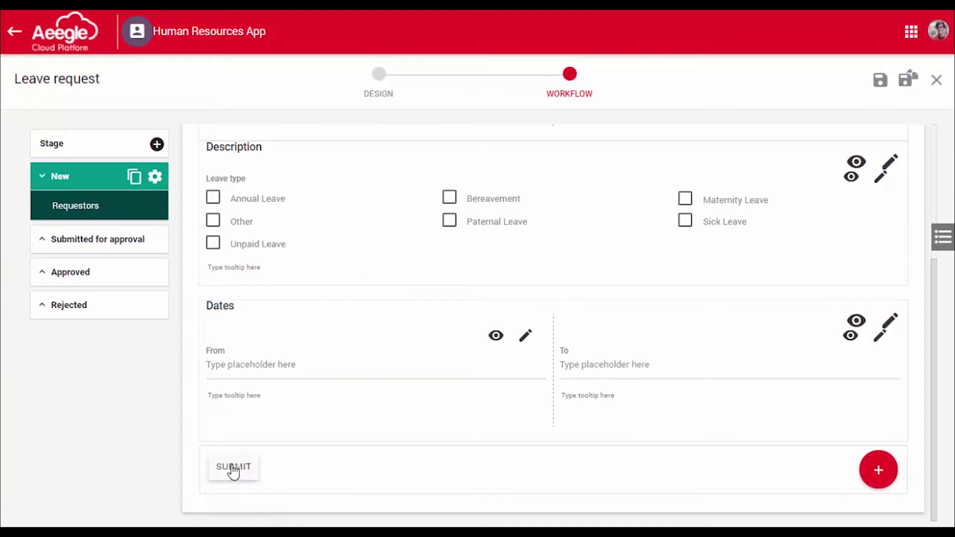
click(233, 472)
click(244, 467)
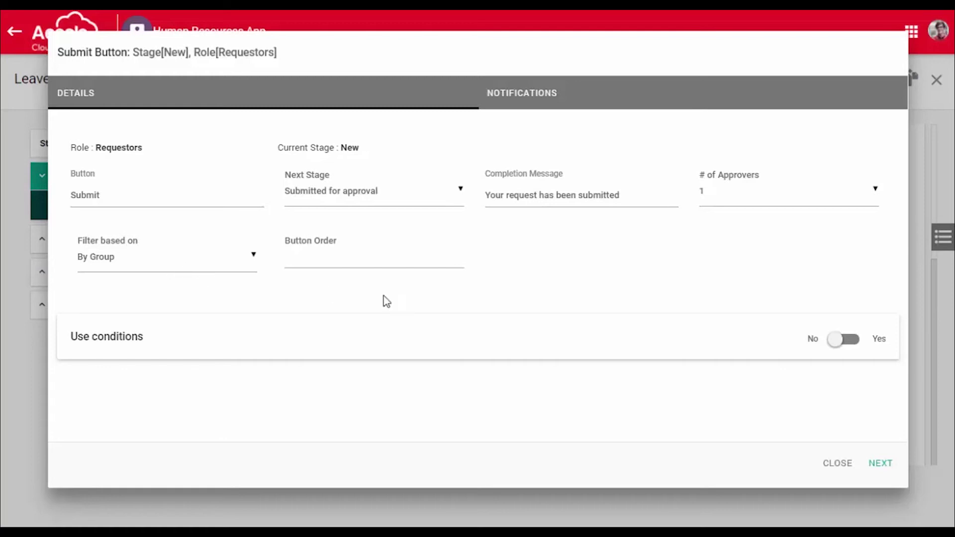
click(245, 260)
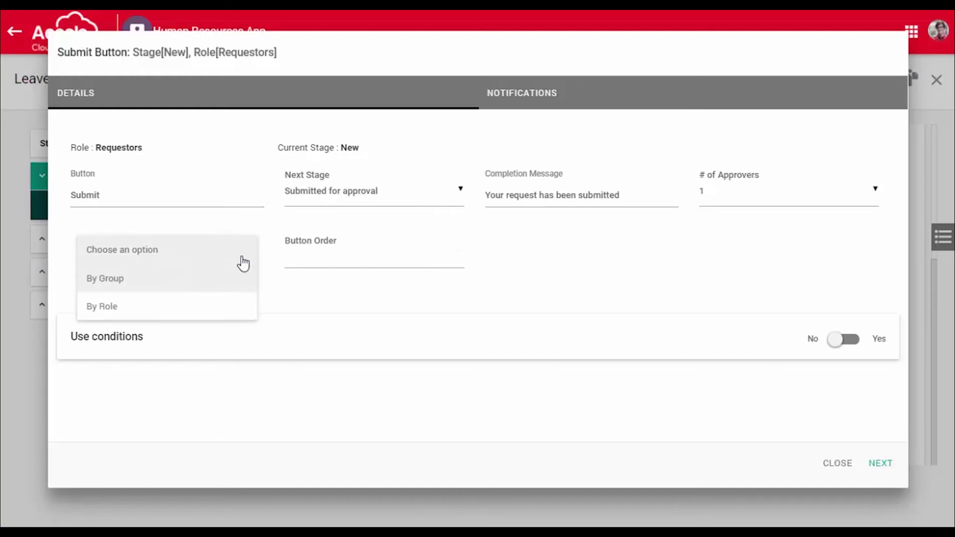
click(327, 312)
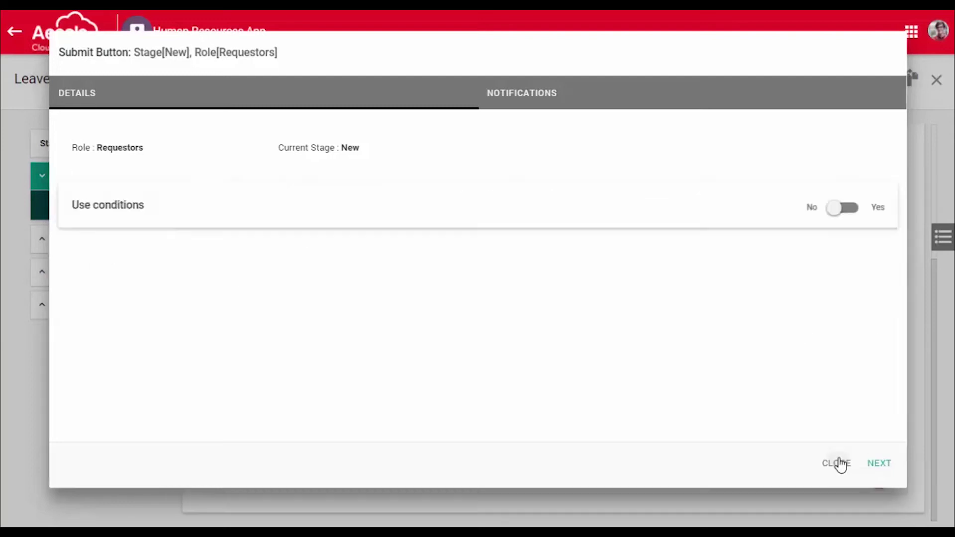
click(840, 464)
scroll(826, 329, up, 1)
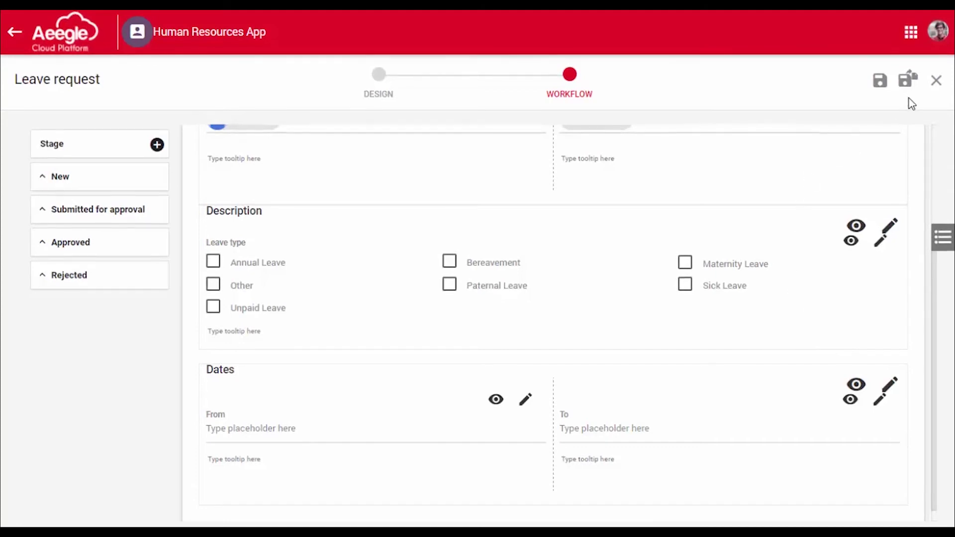
- Save the Leave request workflow, then check the form's Lookup Security and reopen its options
click(908, 80)
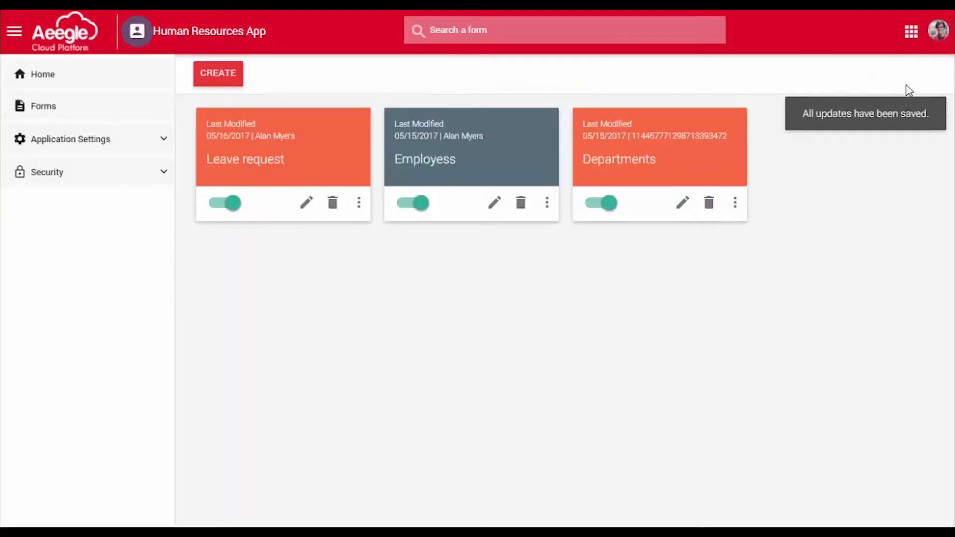
click(360, 210)
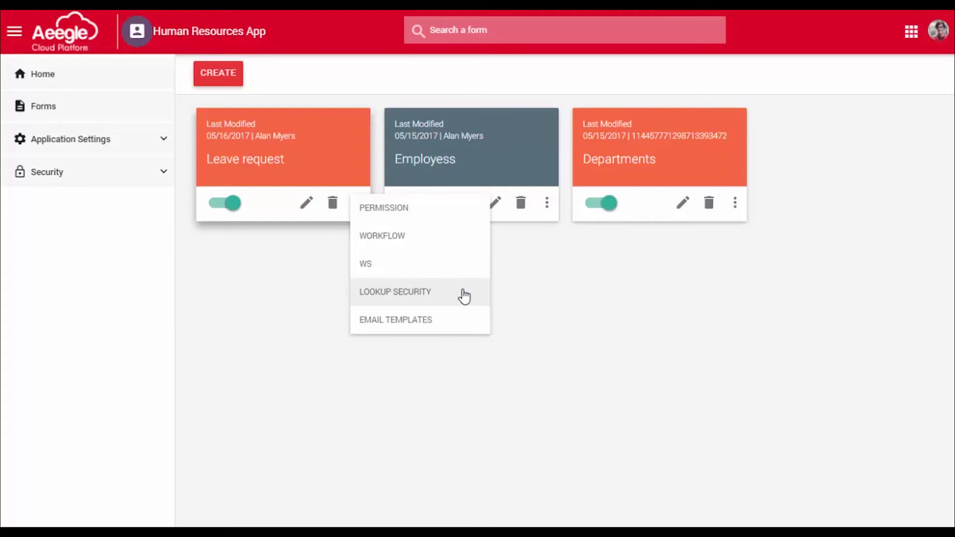
click(464, 296)
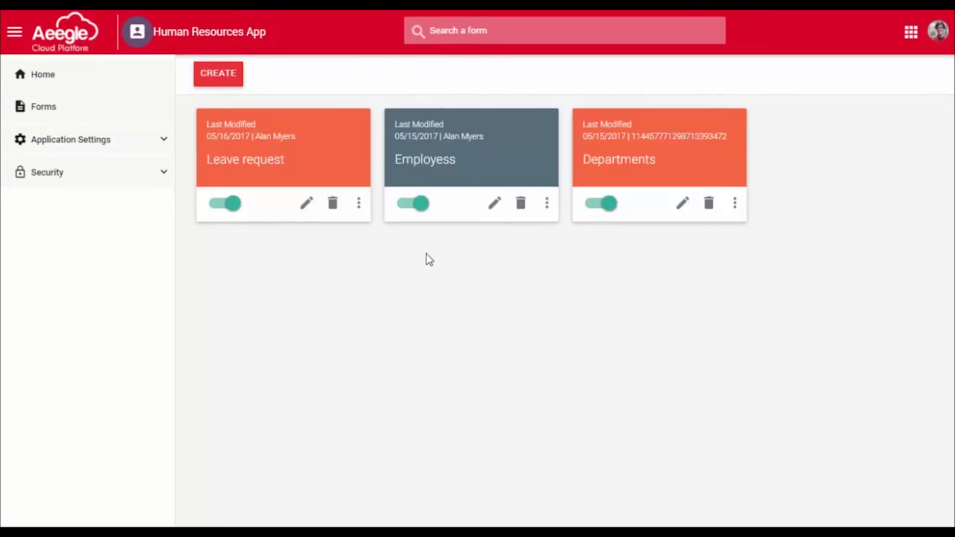
click(359, 205)
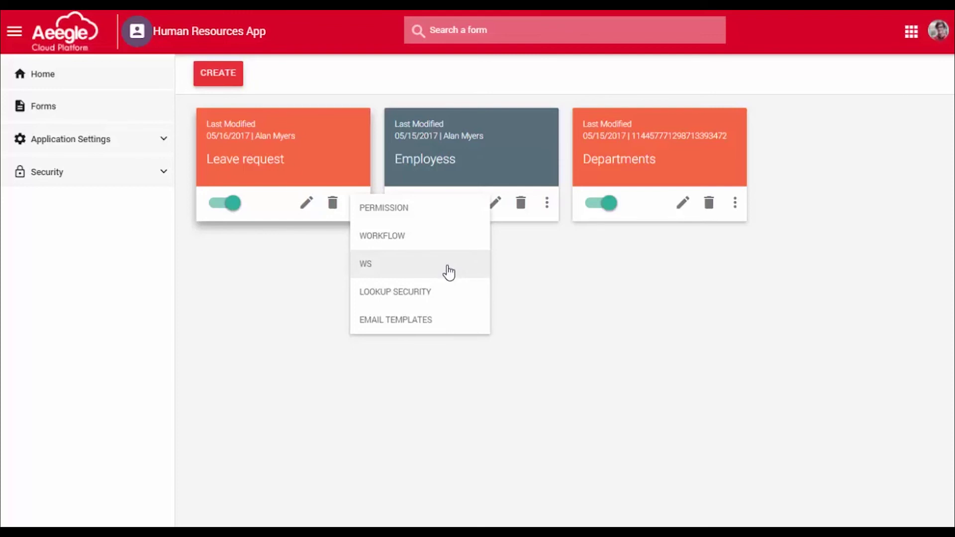
click(449, 272)
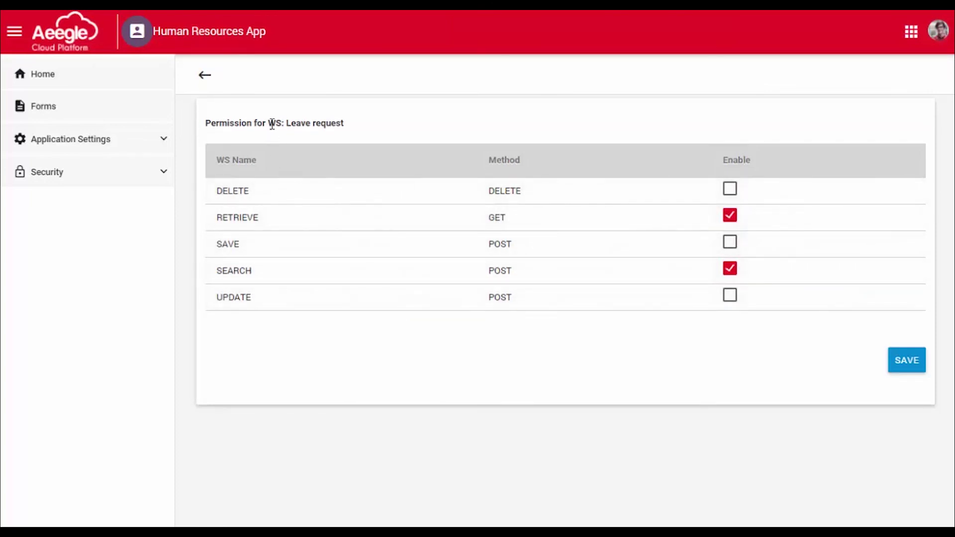
drag(287, 124, 354, 130)
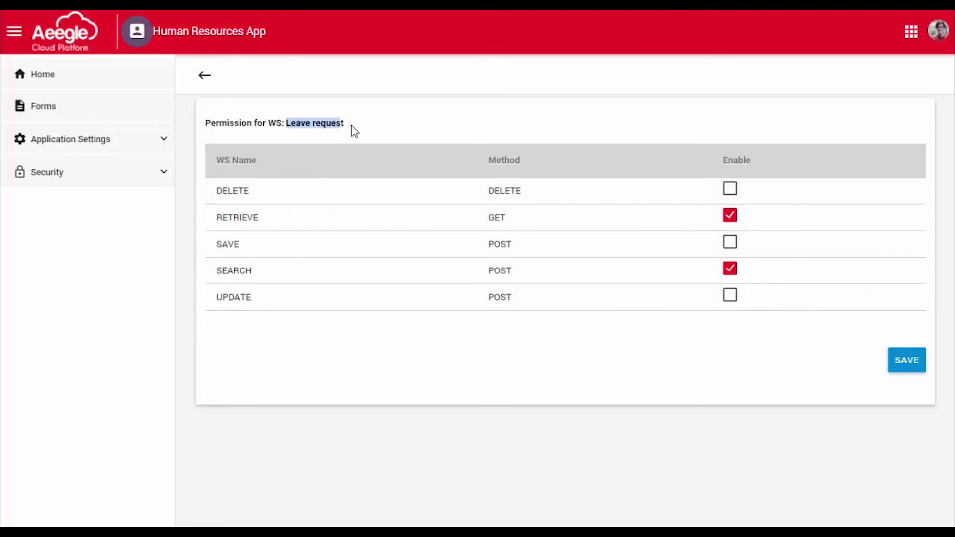
click(352, 125)
drag(285, 124, 354, 124)
click(354, 124)
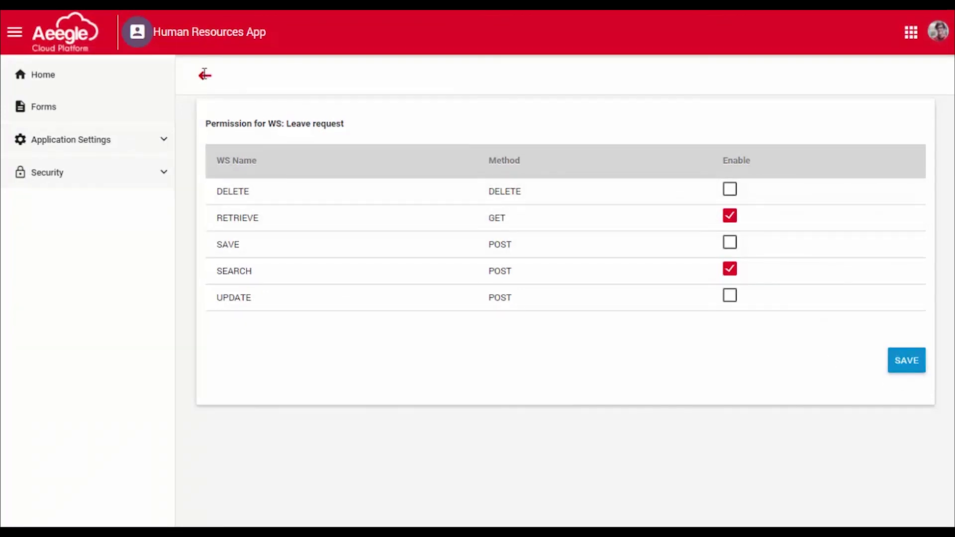
click(204, 74)
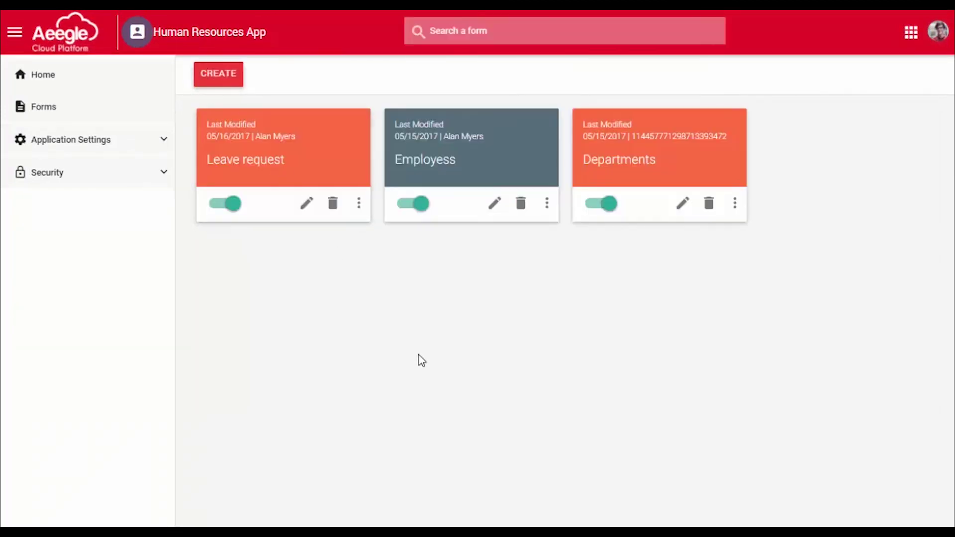